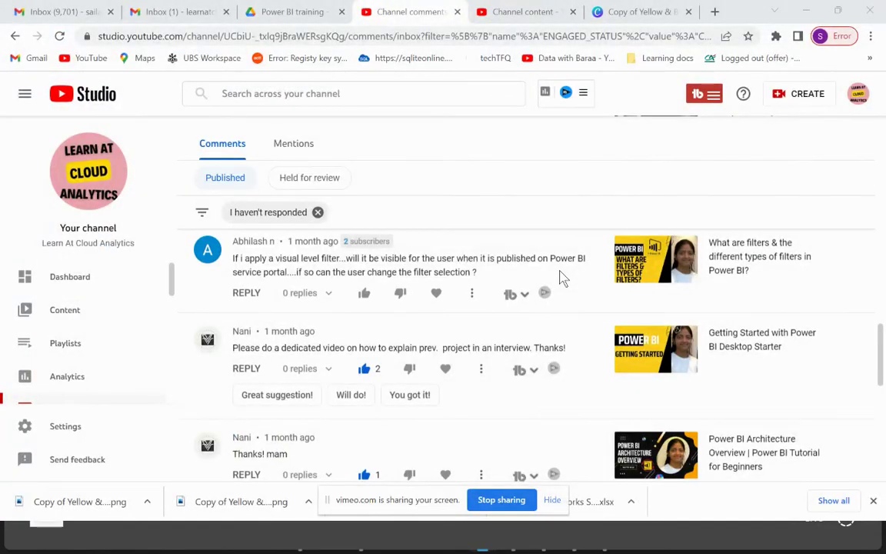
- Sort the Category and Profit table by Profit, descending, so Technology comes first
key(alt+Tab)
key(alt+Tab)
key(alt+Tab)
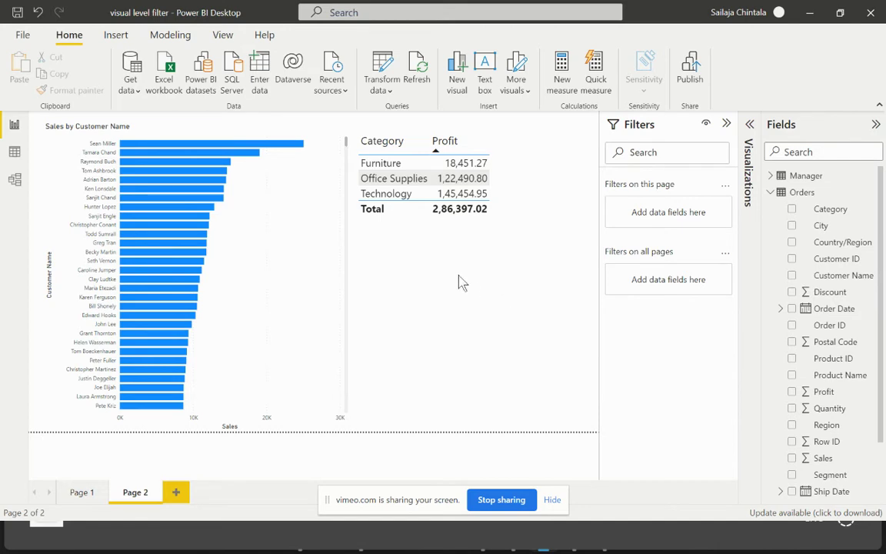
click(485, 141)
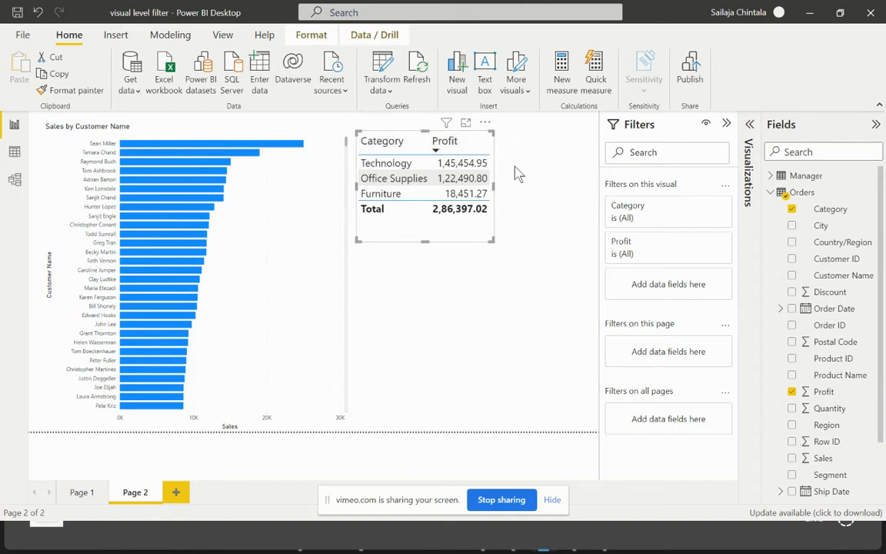
click(397, 140)
click(460, 142)
- Add a visual-level Segment filter to the table limited to Consumer, totalling 1,34,119.21
drag(836, 479, 689, 289)
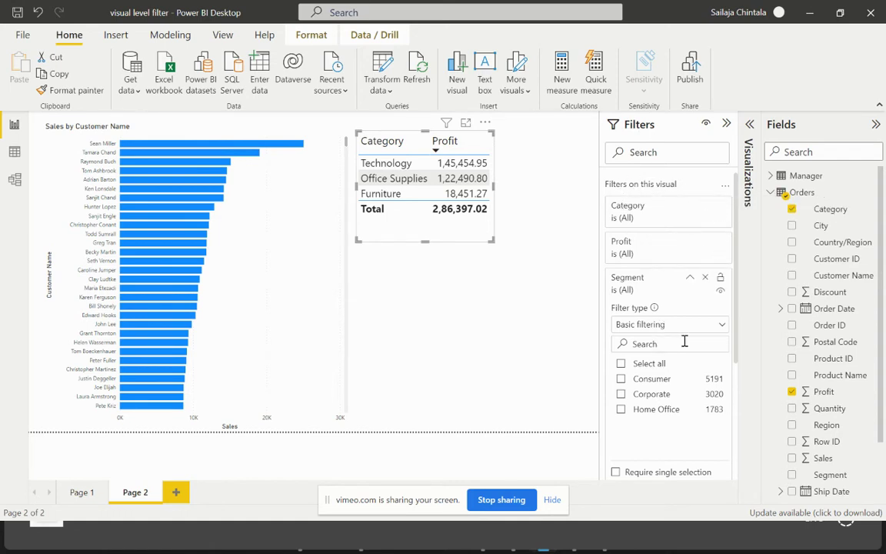
scroll(683, 298, down, 1)
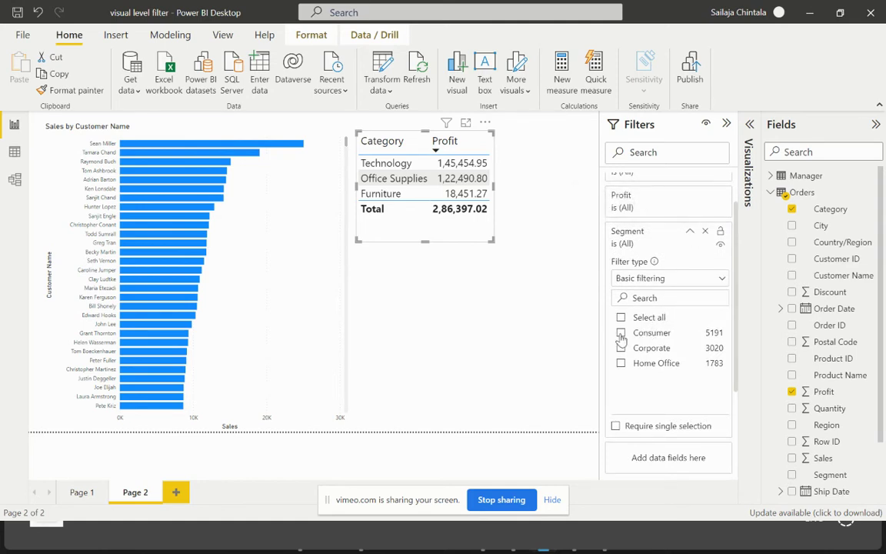
click(621, 333)
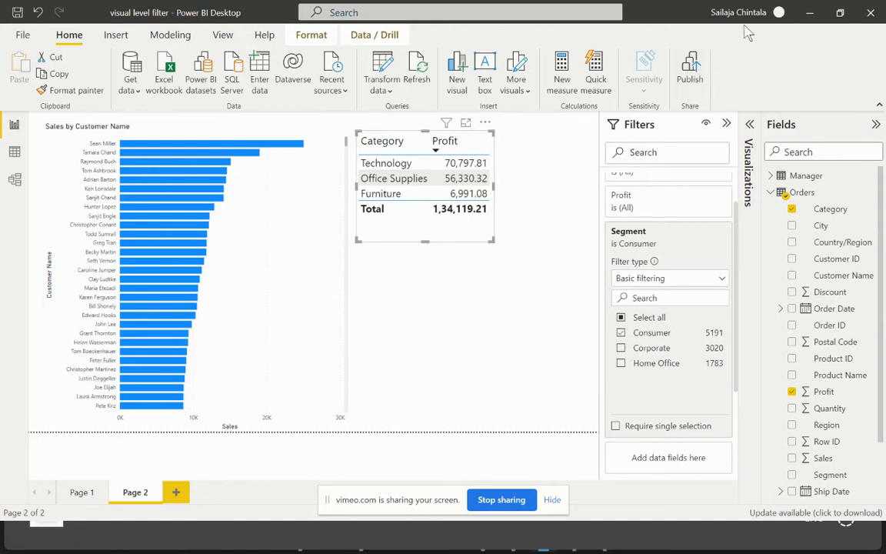
- Save 'visual level filter.pbix' and publish it to My workspace, replacing the existing dataset
click(693, 77)
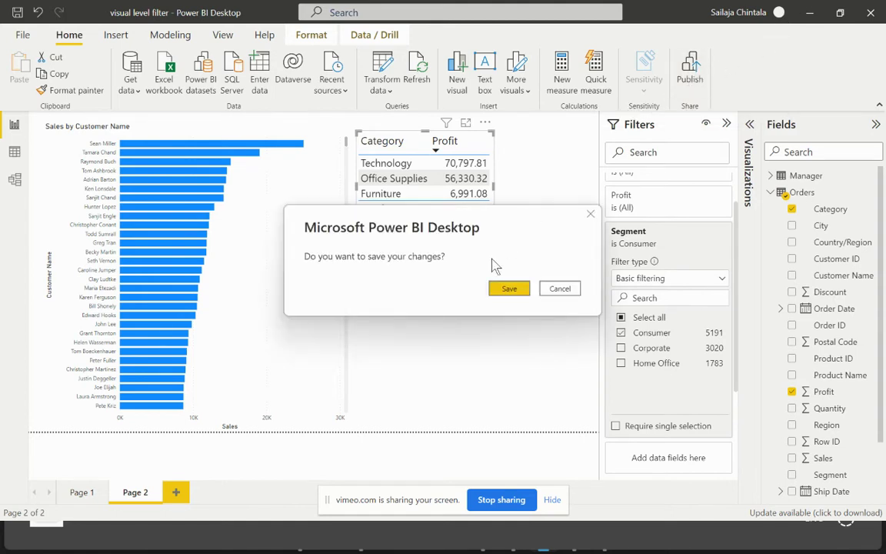
click(505, 289)
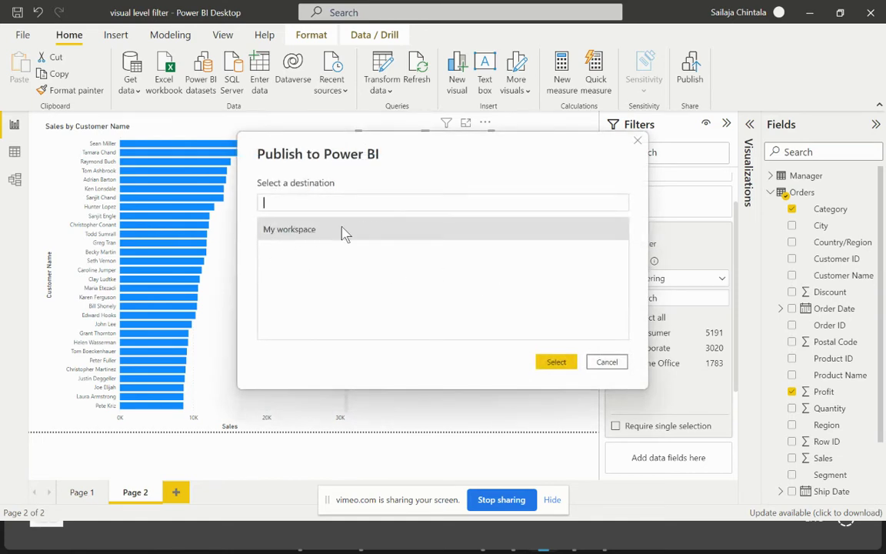
click(554, 361)
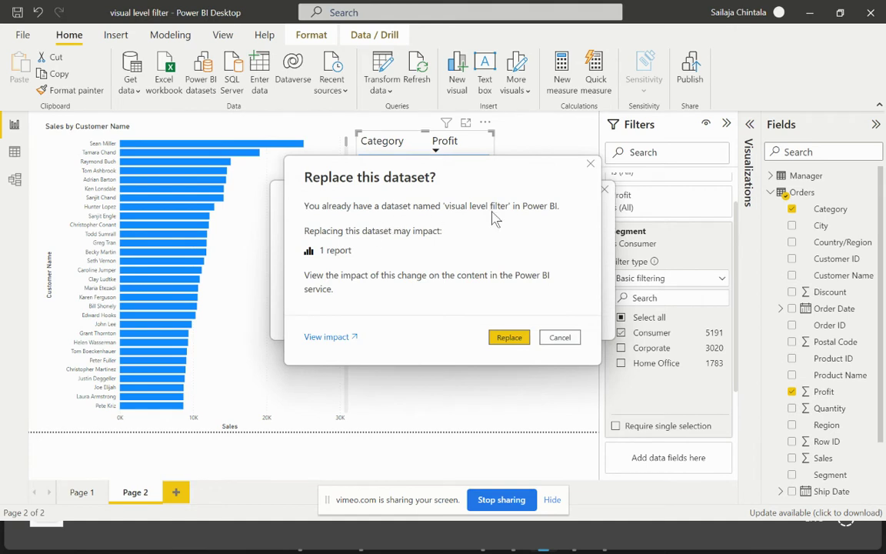
click(504, 338)
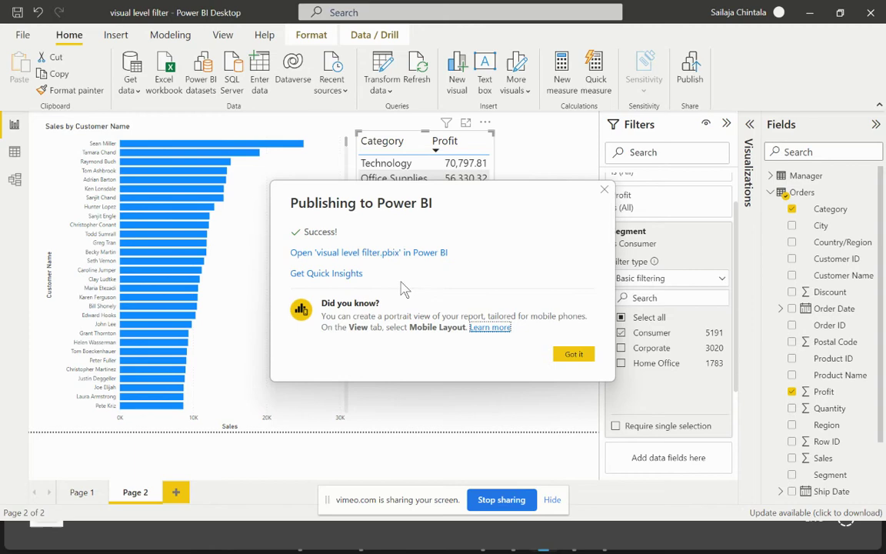
- Open 'visual level filter.pbix' in the Power BI service to view the published report
click(349, 253)
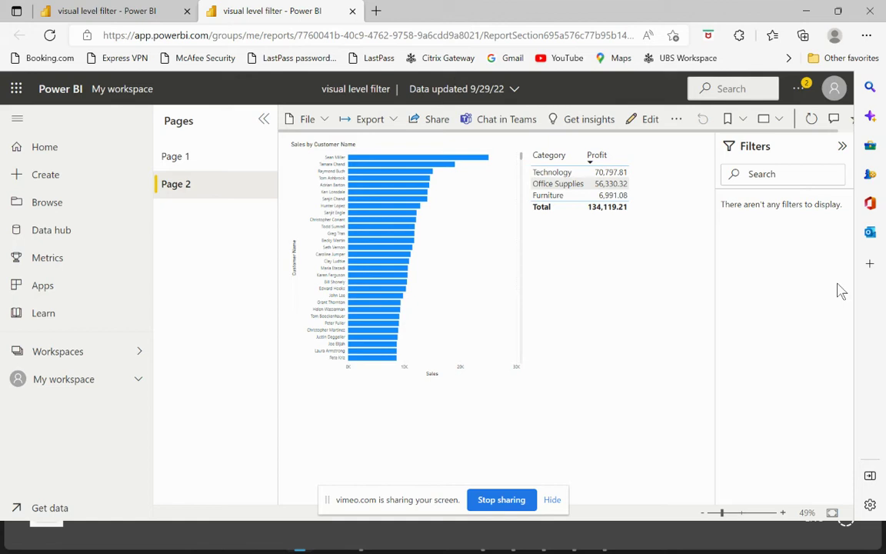
- Remove the table's Segment filter and add Segment as a page-level filter set to All
key(alt+Tab)
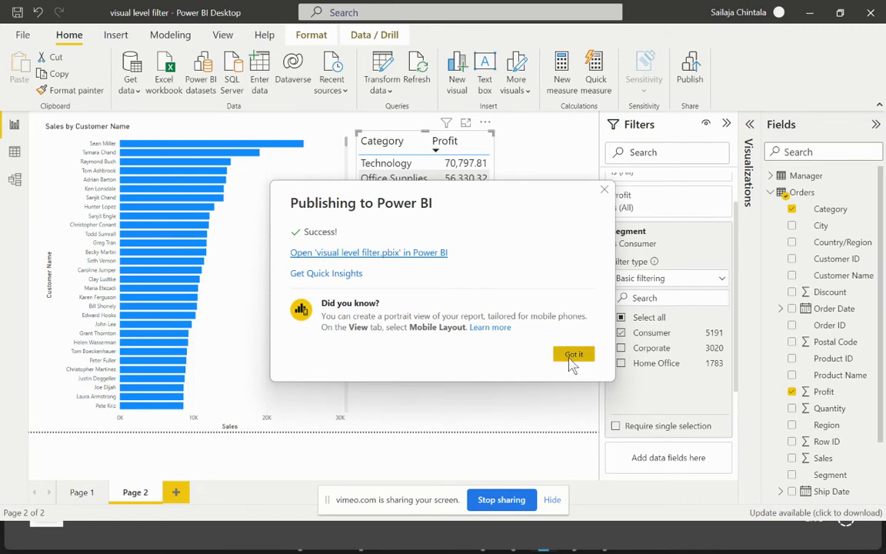
click(573, 358)
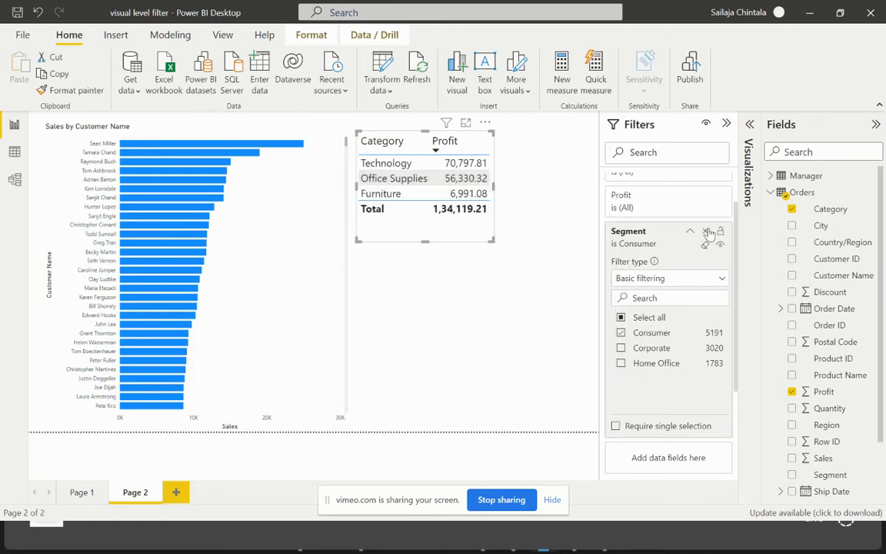
click(708, 232)
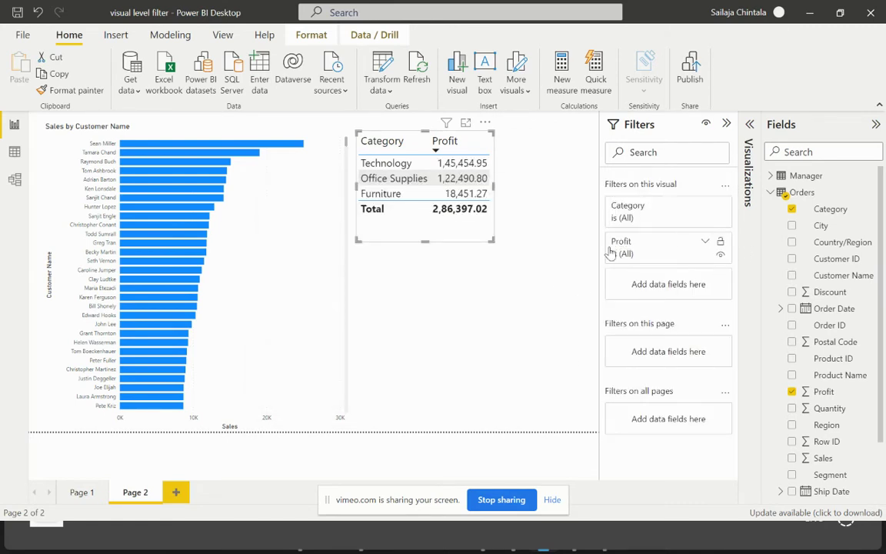
click(574, 268)
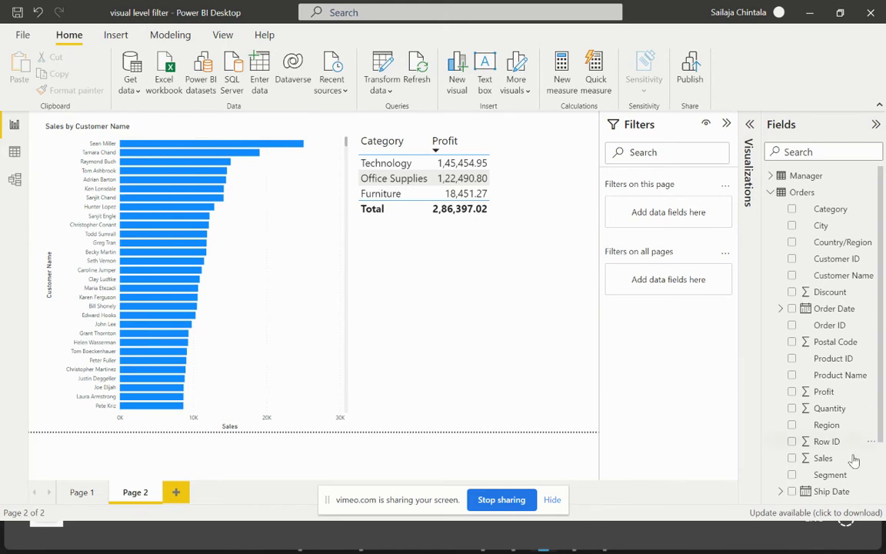
drag(837, 474, 679, 216)
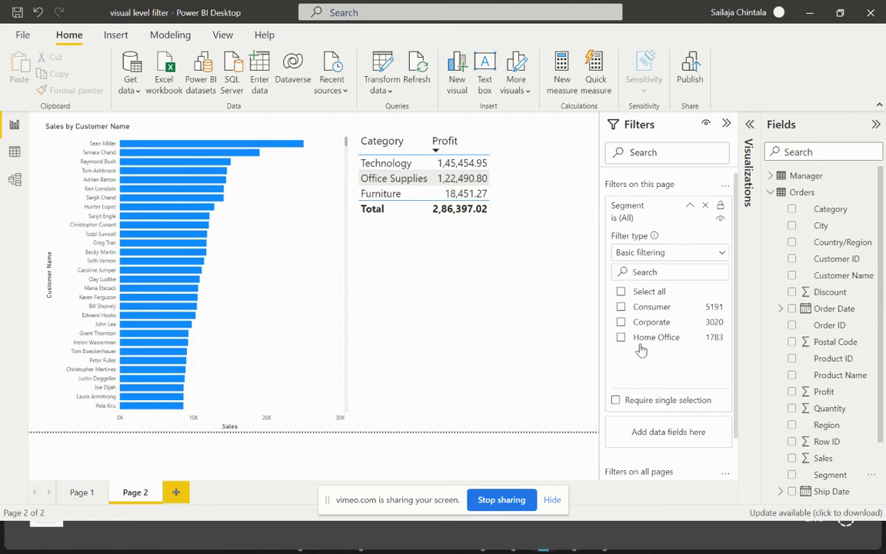
- Save and republish the report to My workspace, replacing the existing dataset
click(690, 68)
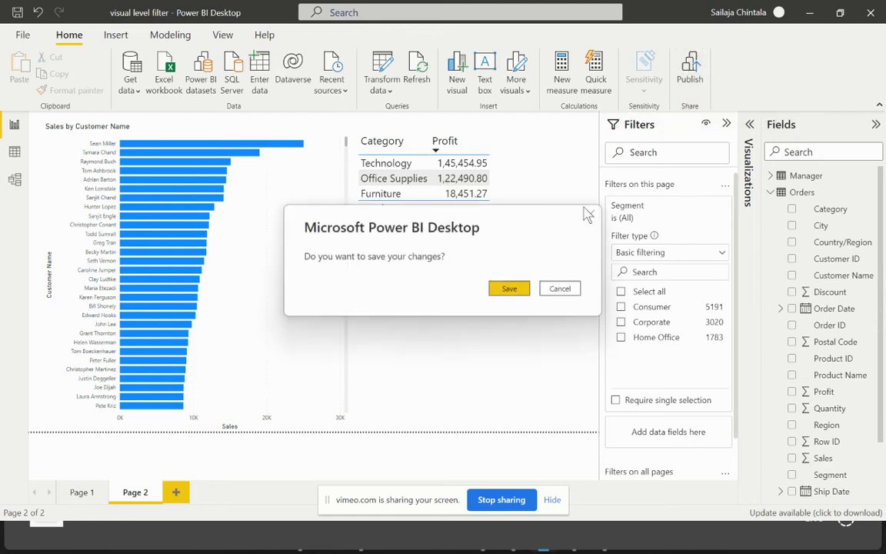
click(511, 291)
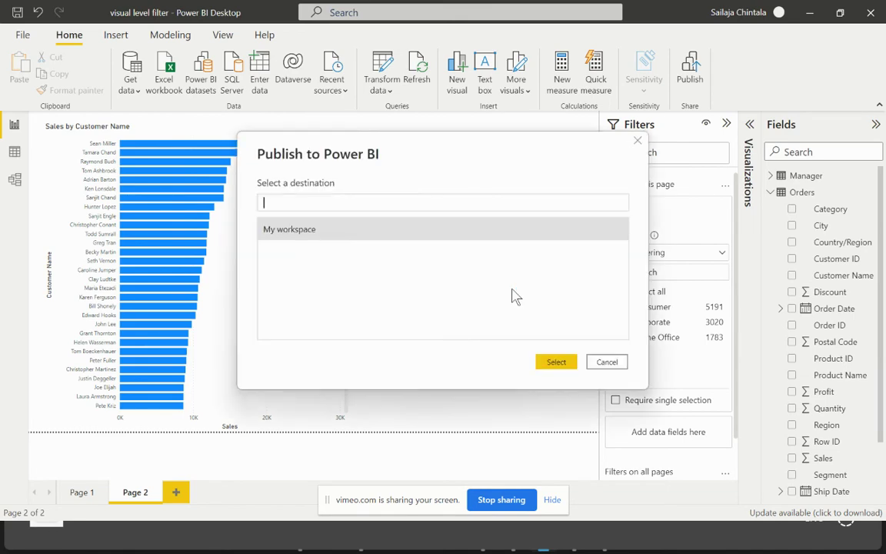
click(567, 364)
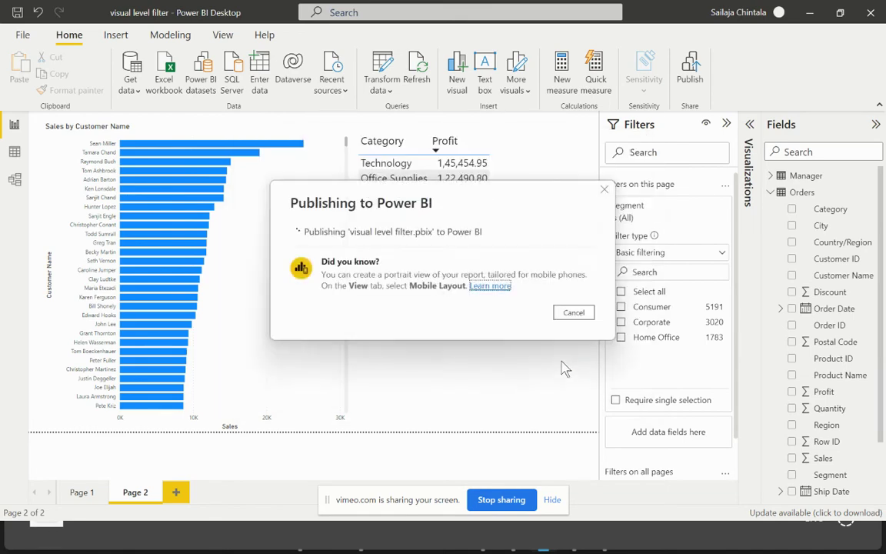
click(507, 339)
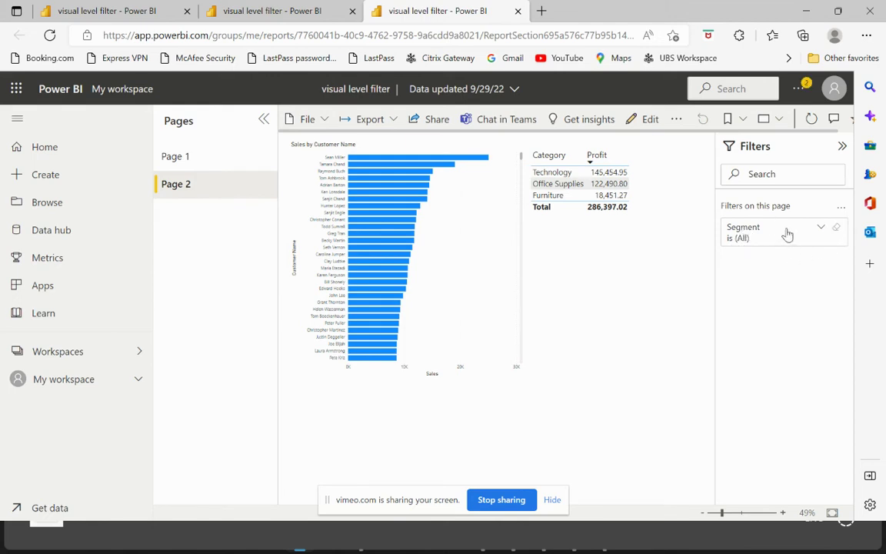
- Set the page-level Segment filter online to Home Office only, bringing the total to 60,298.68
click(820, 230)
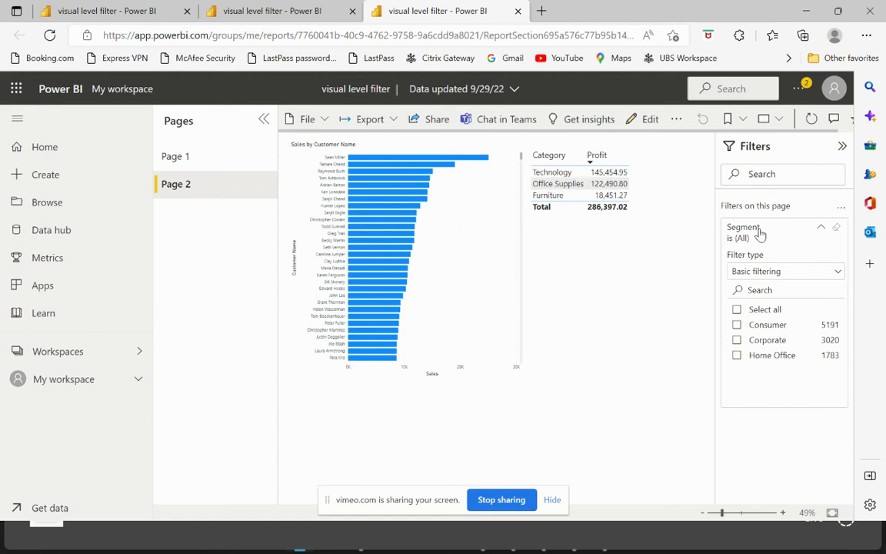
click(738, 325)
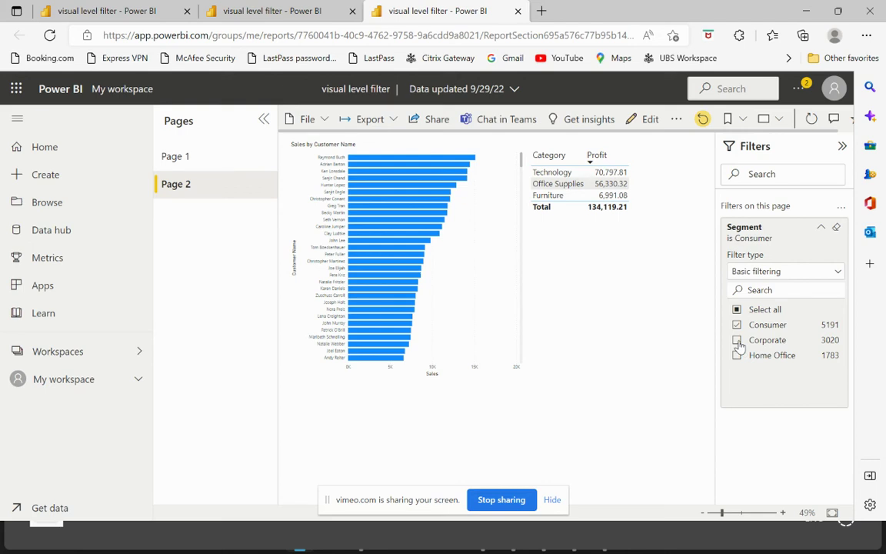
click(738, 341)
click(737, 354)
click(737, 340)
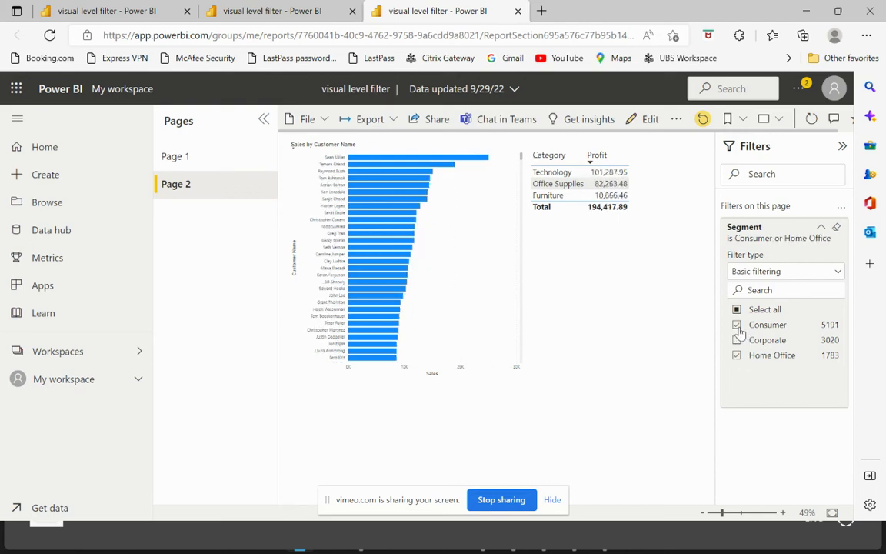
click(737, 325)
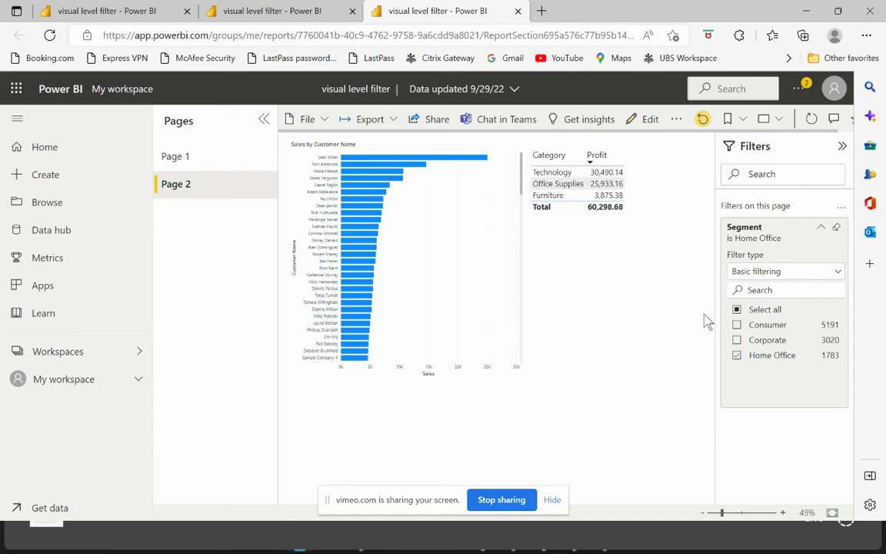
- Return to Power BI Desktop and dismiss the publishing success message
key(alt+Tab)
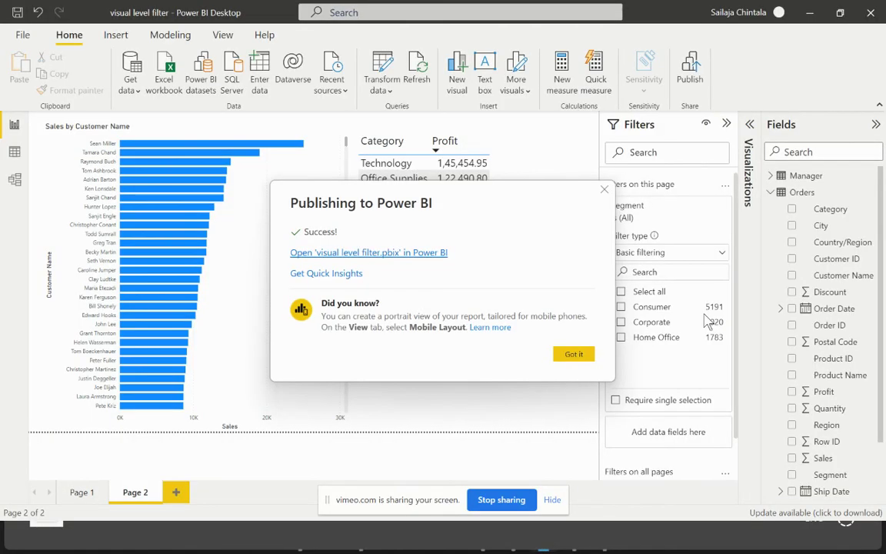
click(570, 356)
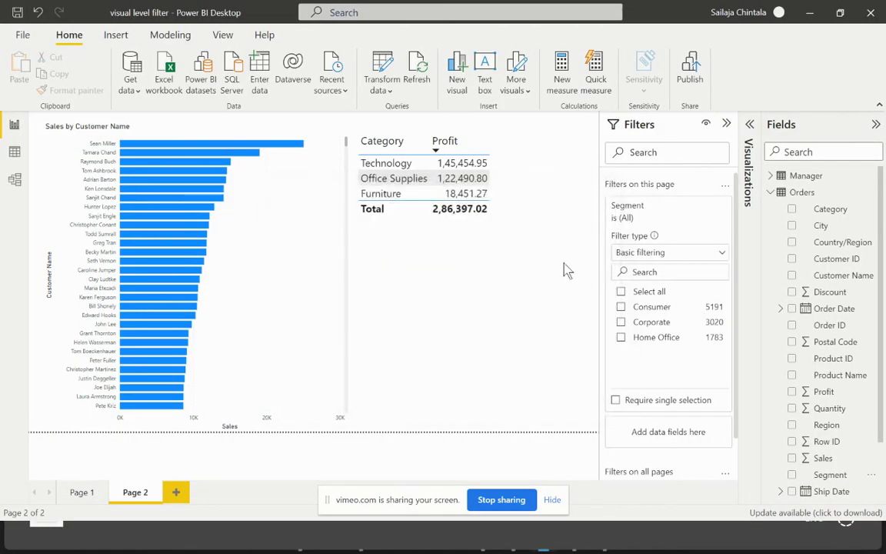
- Save and republish to My workspace, replacing the dataset, then open the report online
click(691, 70)
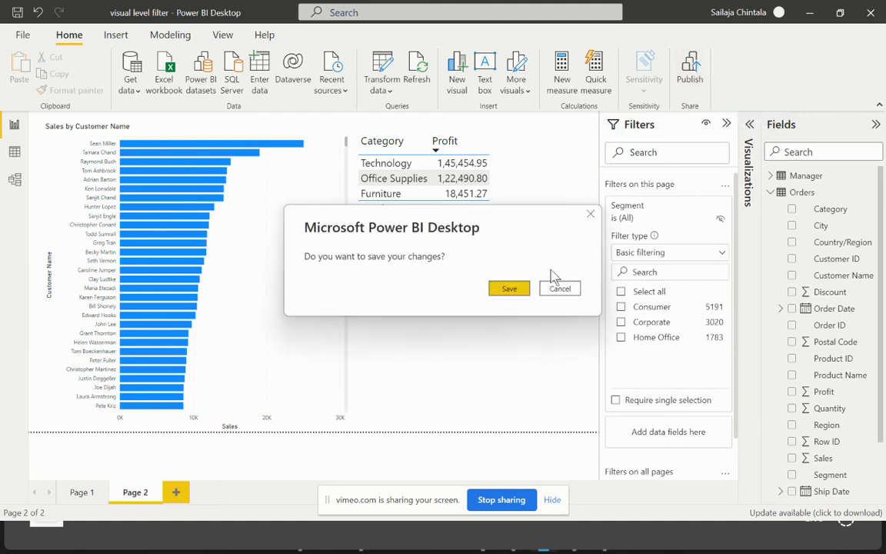
click(509, 290)
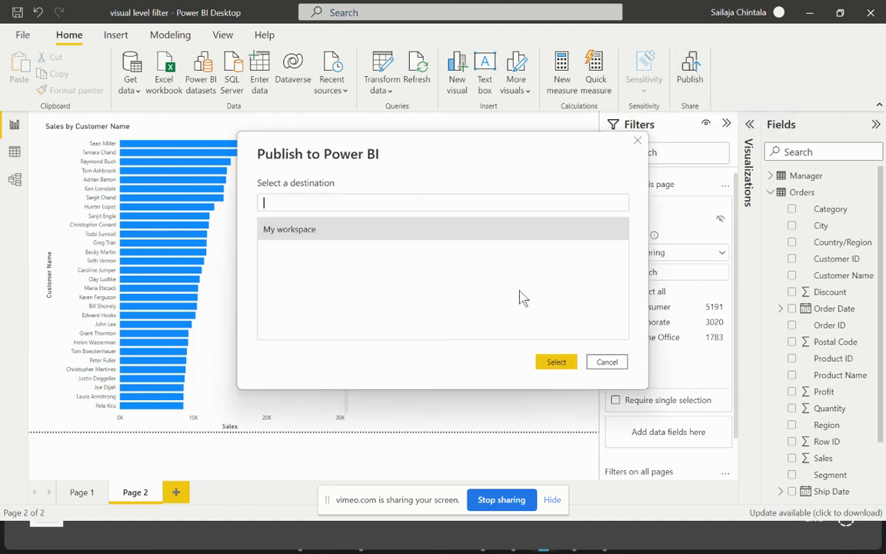
click(561, 360)
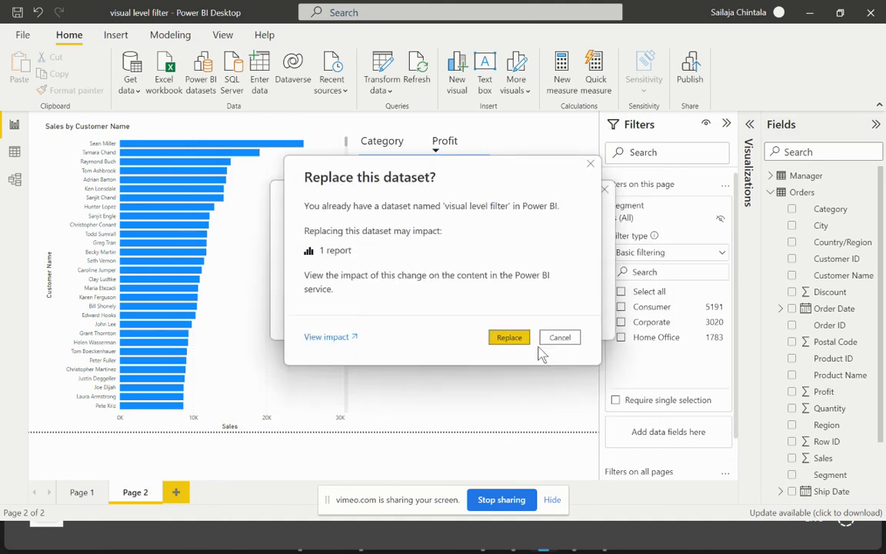
click(510, 339)
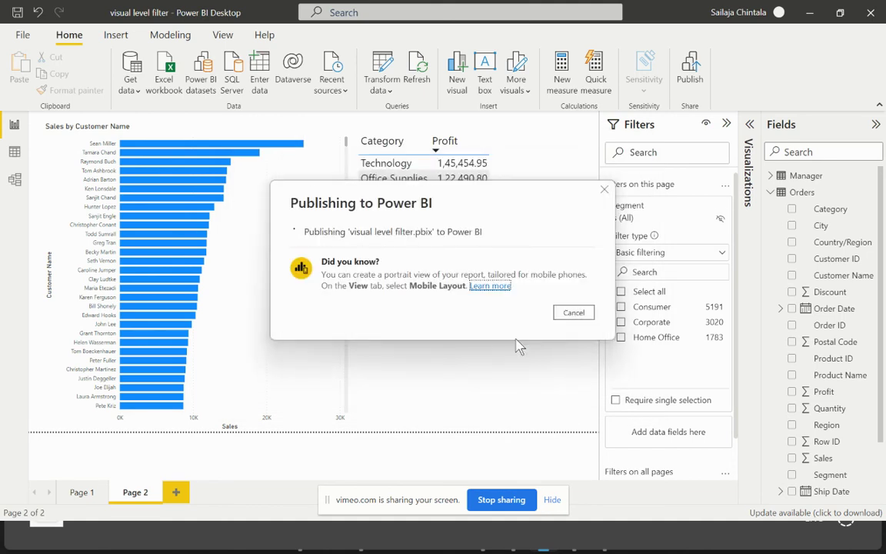
click(345, 253)
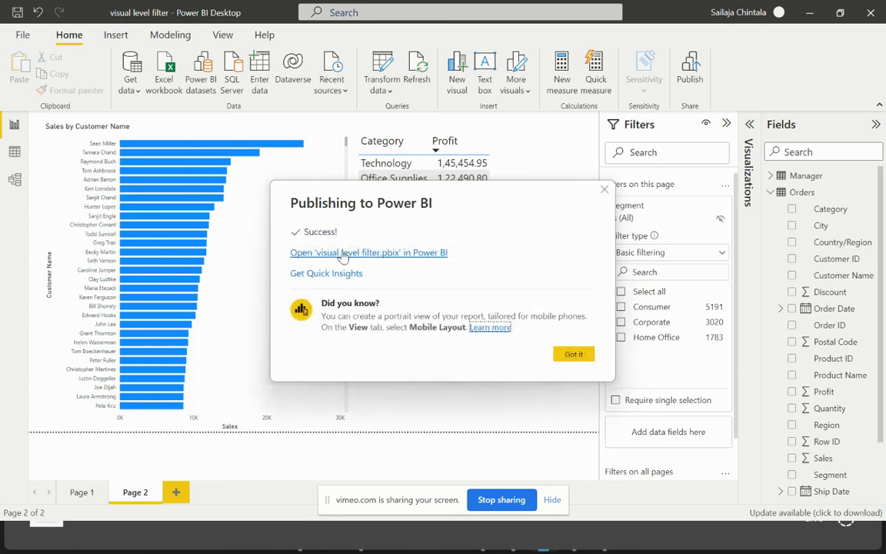